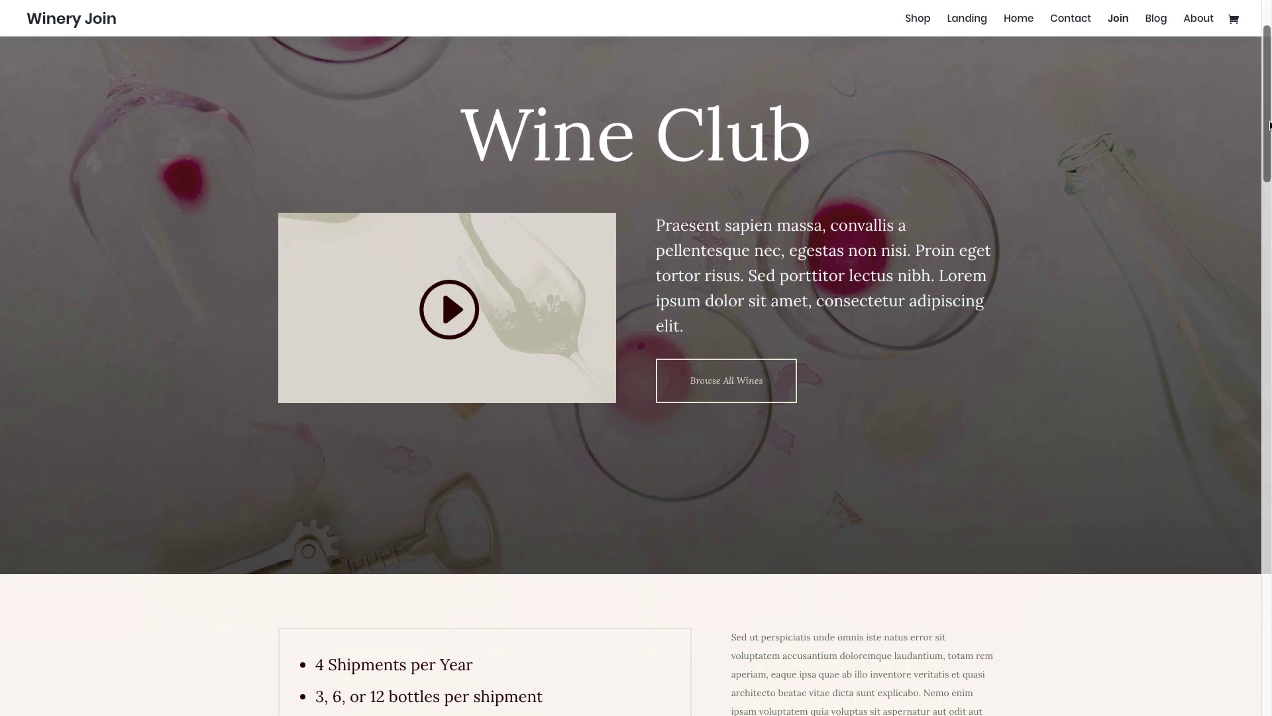
{"action": "left_click_drag", "start_coordinate": [1266, 126], "coordinate": [1256, 474]}
{"action": "left_click_drag", "start_coordinate": [1256, 474], "coordinate": [1252, 506]}
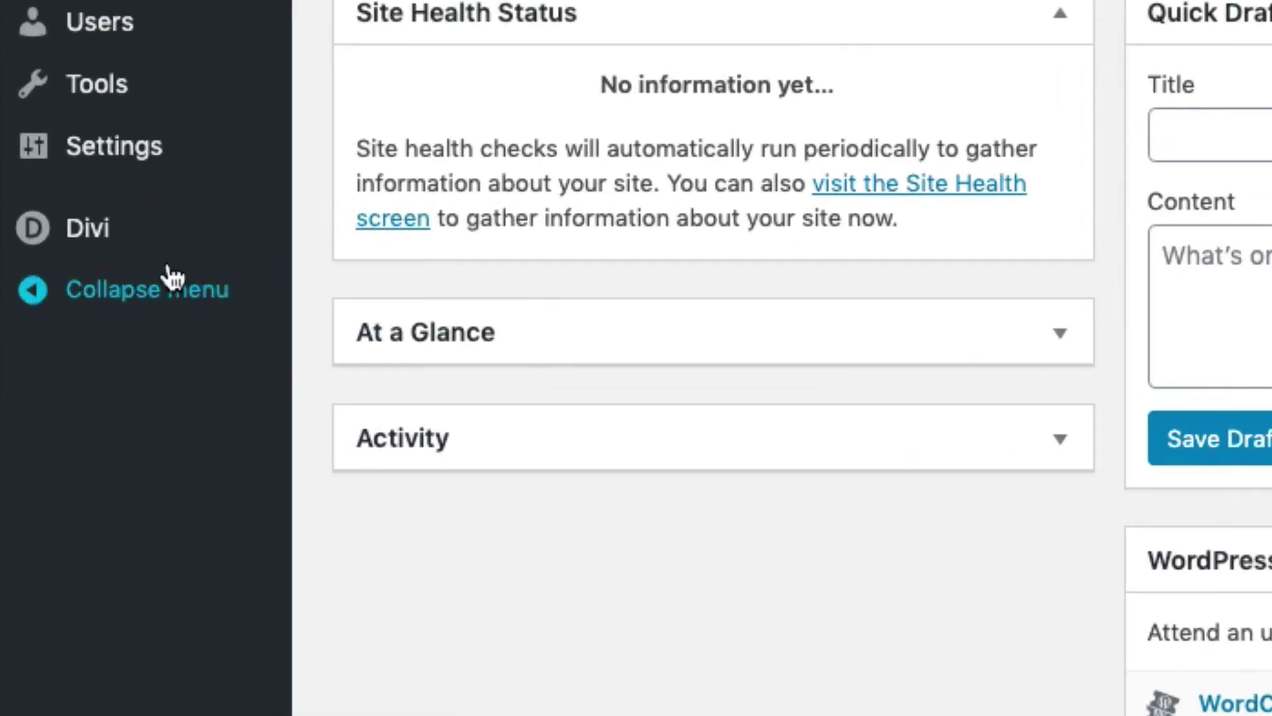
Open the update settings in the Divi theme options, check the username and API key fields, and save the changes.
{"action": "mouse_move", "coordinate": [43, 357]}
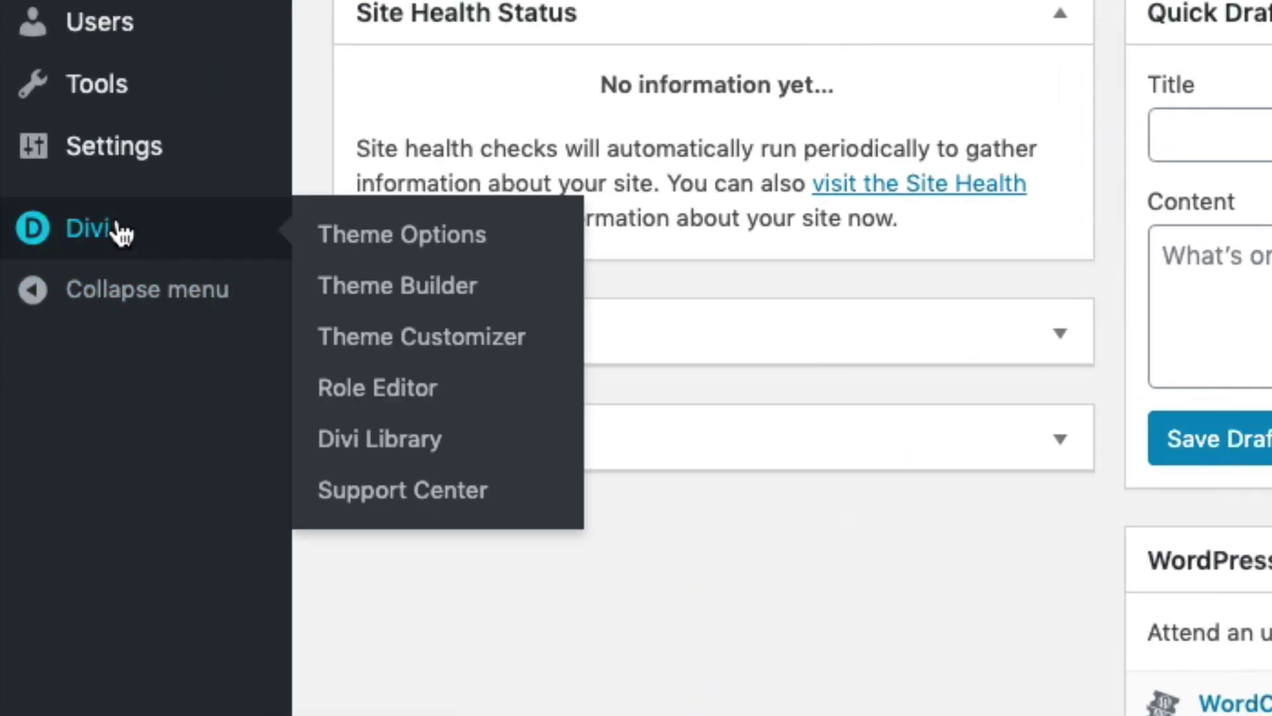
{"action": "left_click", "coordinate": [413, 242]}
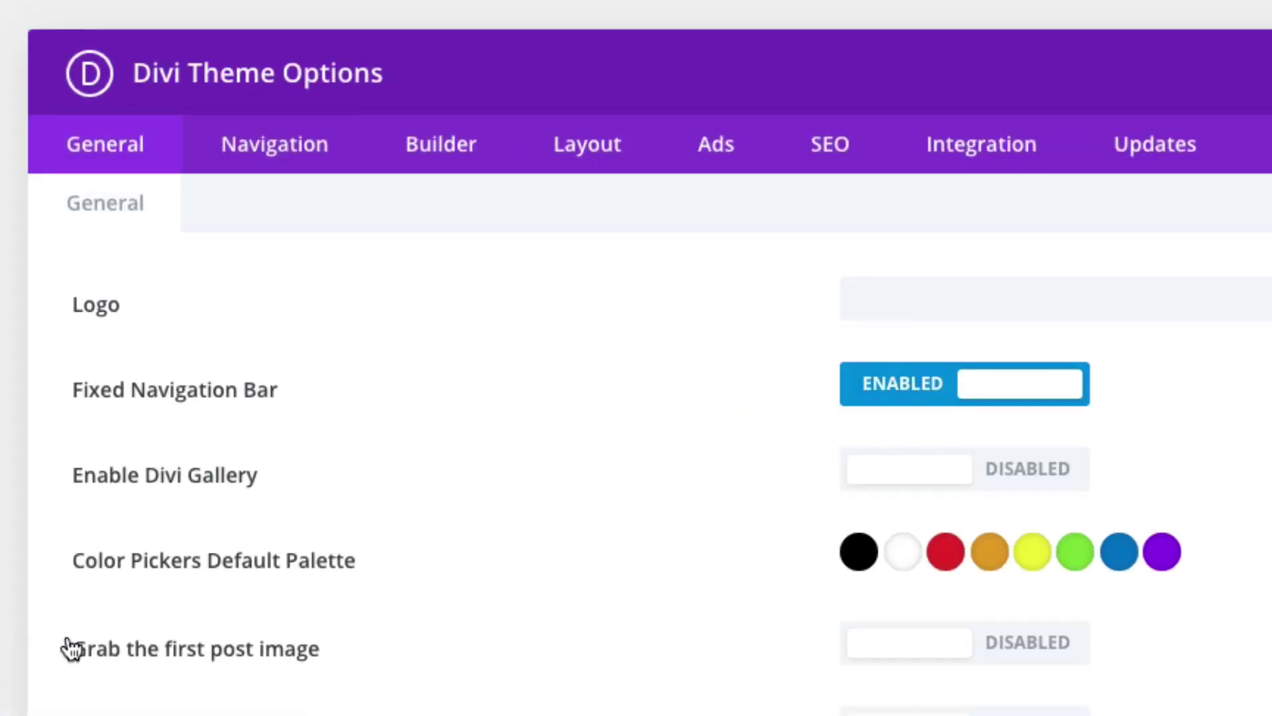
{"action": "left_click", "coordinate": [1164, 159]}
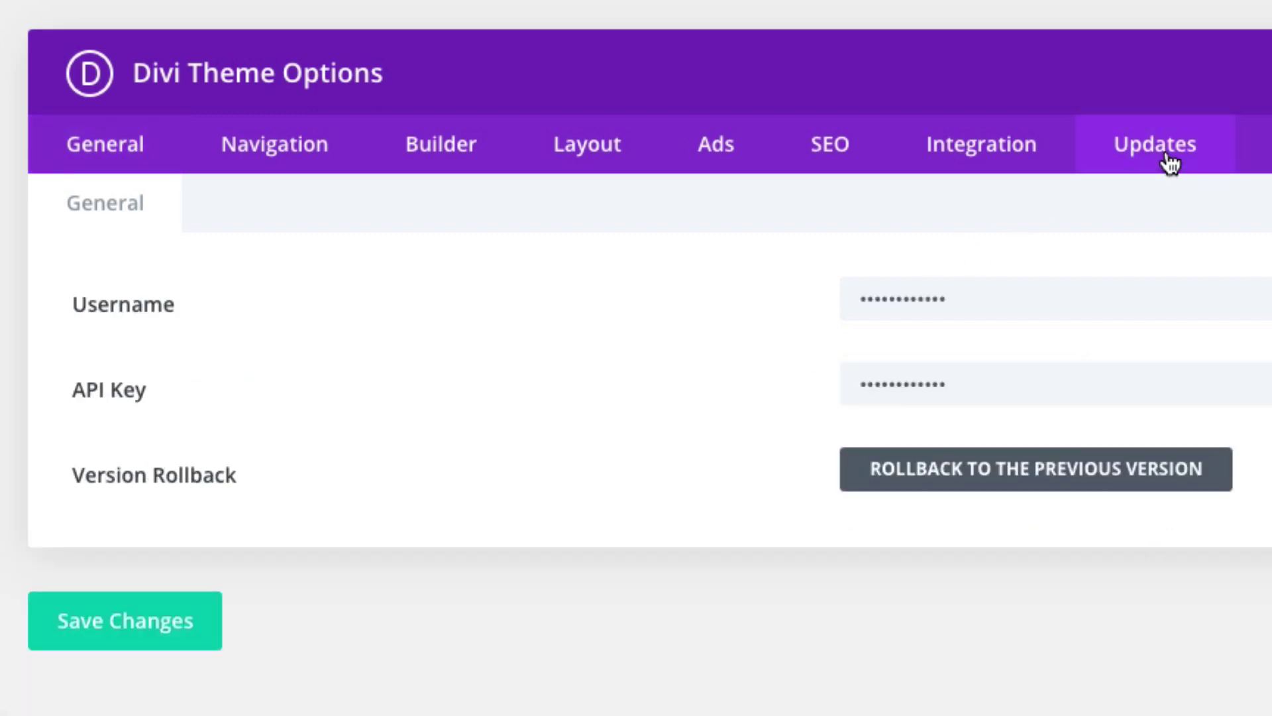
{"action": "left_click_drag", "start_coordinate": [1047, 311], "coordinate": [866, 303]}
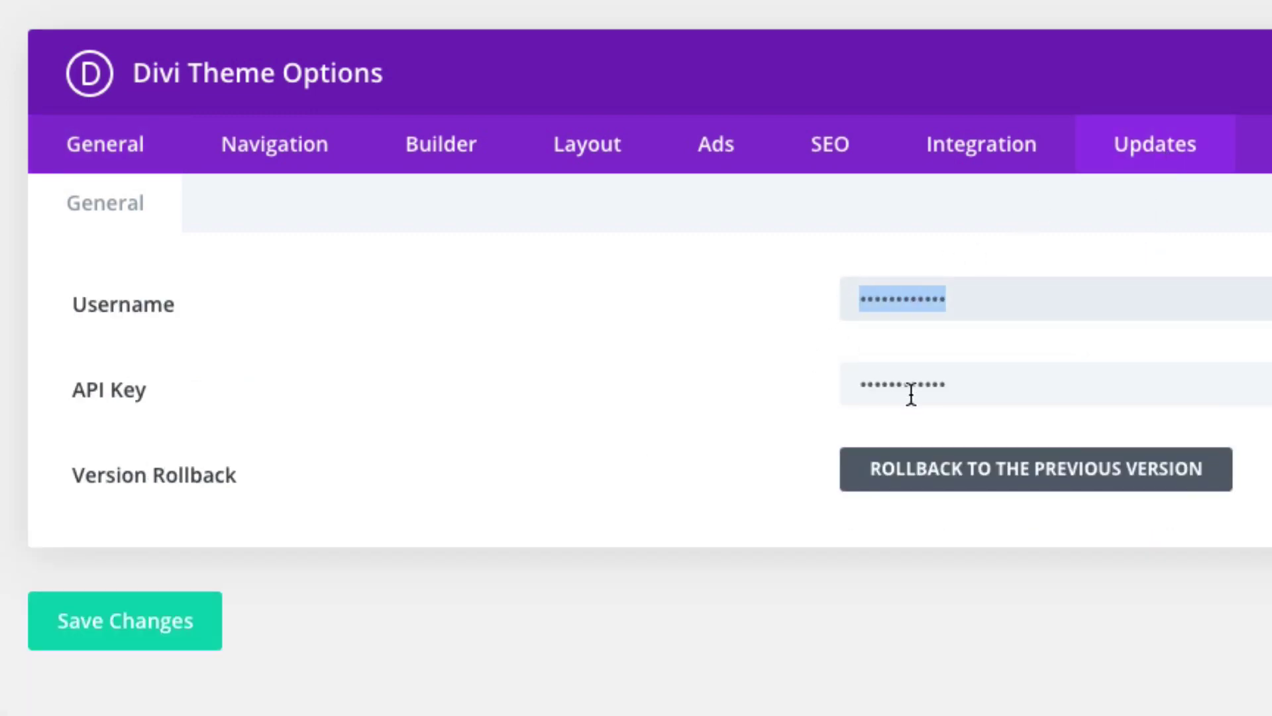
{"action": "left_click_drag", "start_coordinate": [1005, 384], "coordinate": [755, 388]}
{"action": "left_click", "coordinate": [521, 347]}
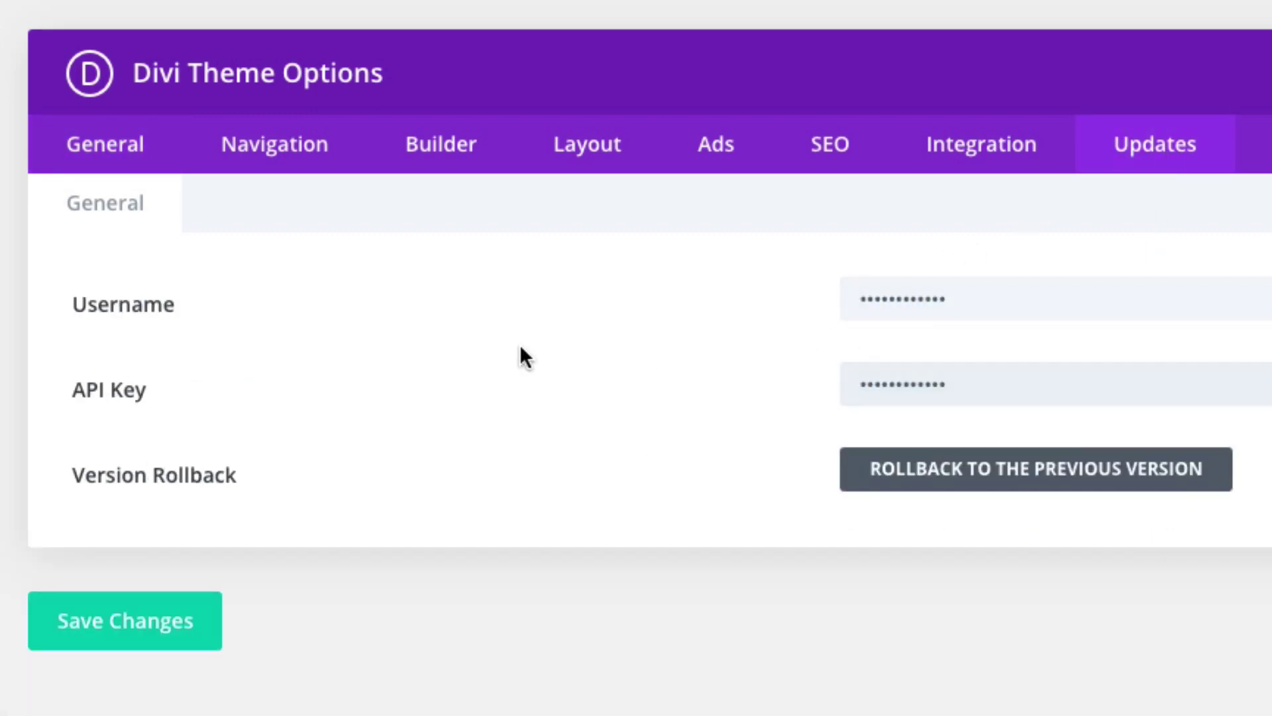
{"action": "left_click", "coordinate": [147, 634]}
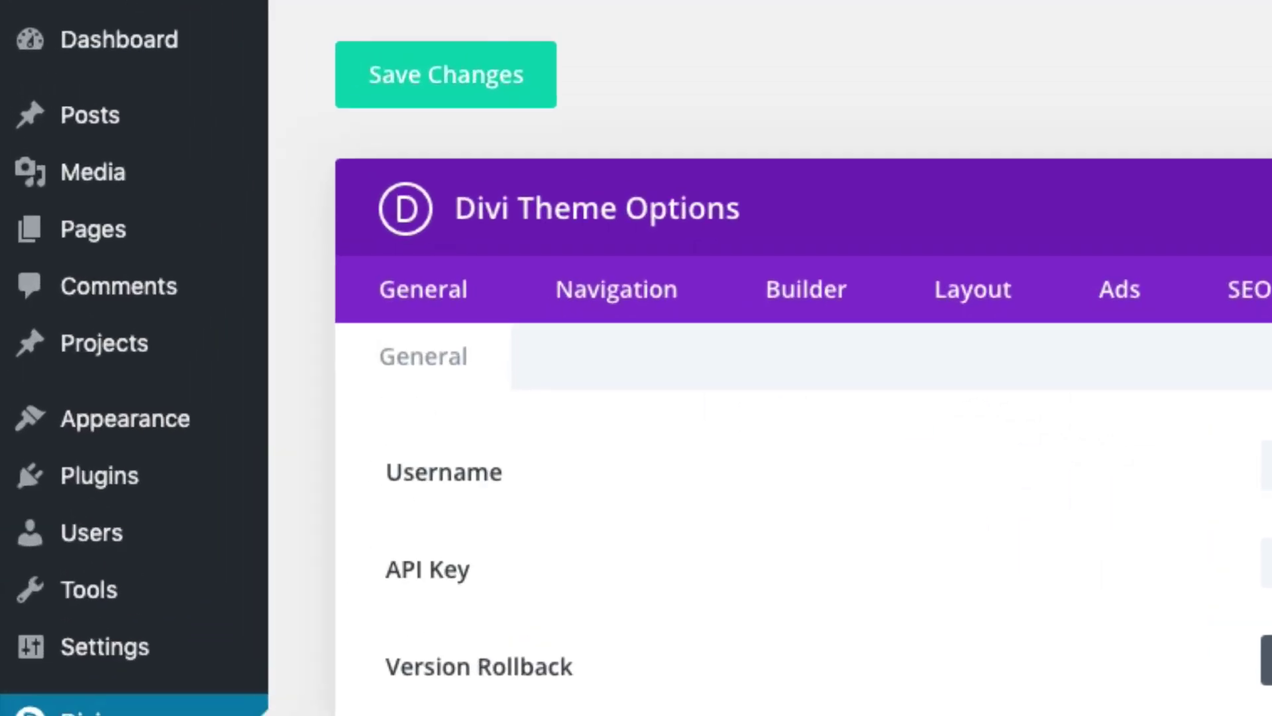
Create a new page titled "Home" and set it to be built with the Divi Builder.
{"action": "mouse_move", "coordinate": [142, 236]}
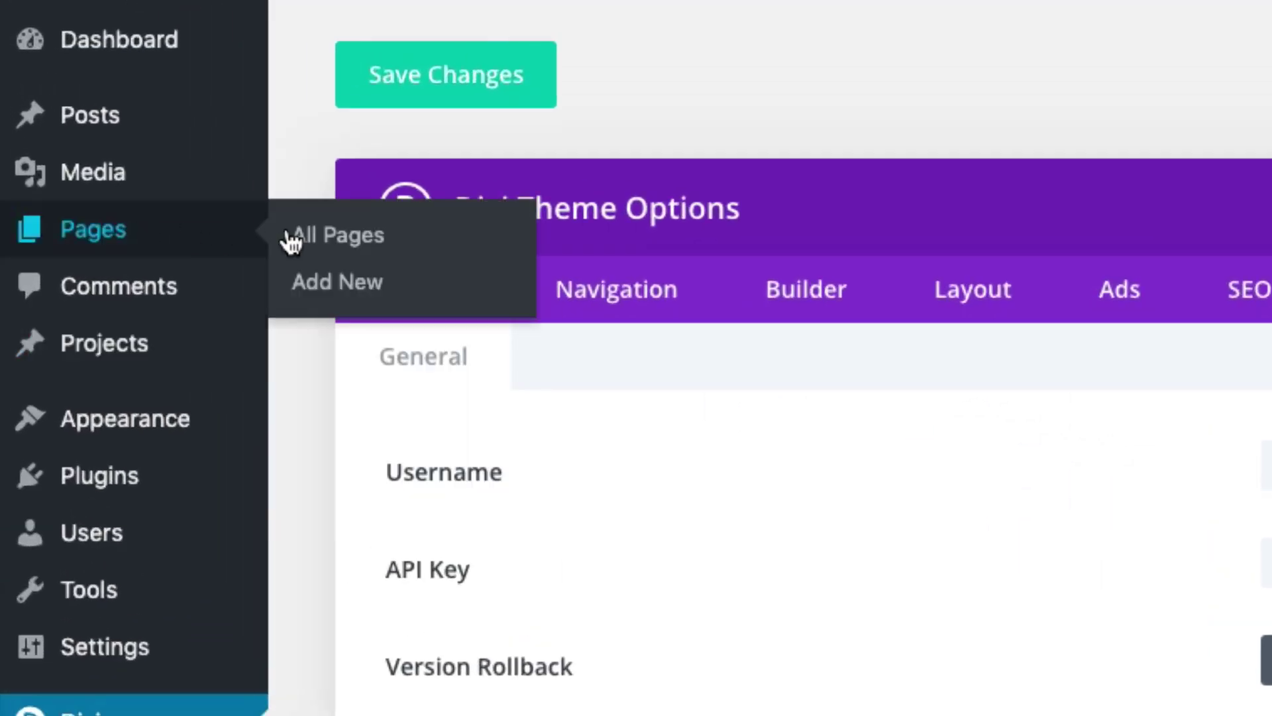
{"action": "left_click", "coordinate": [330, 286]}
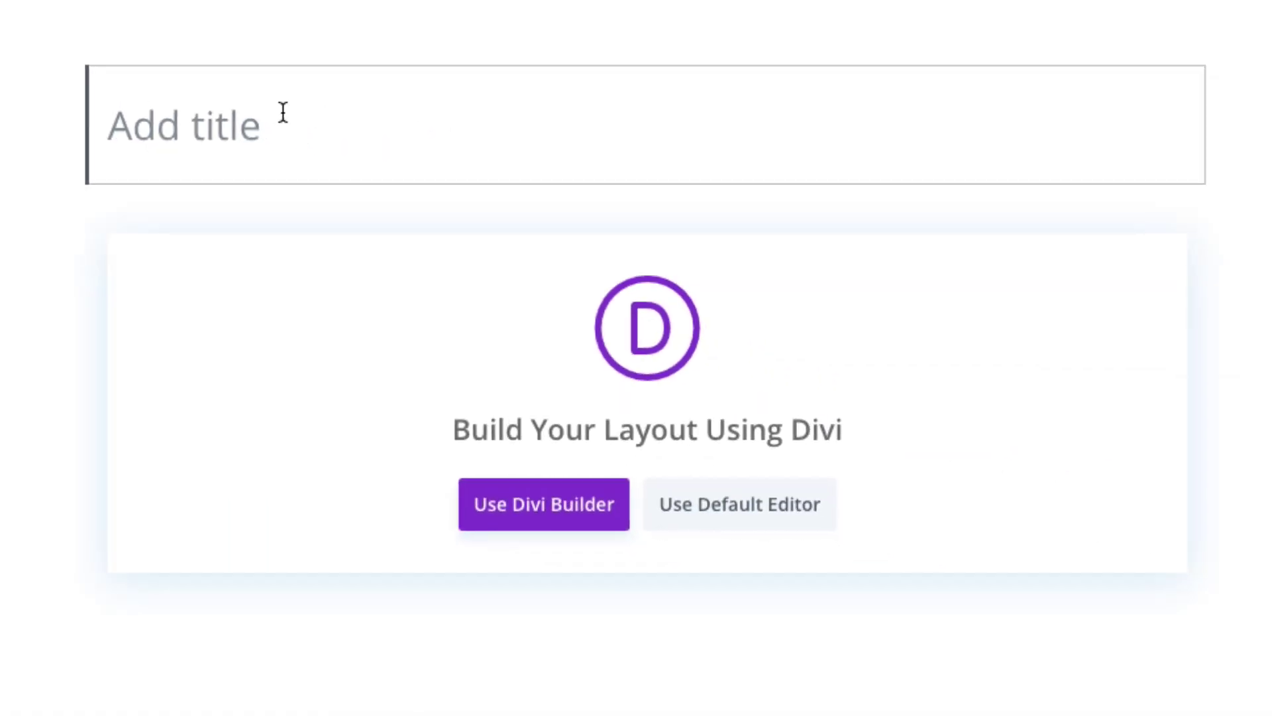
{"action": "type", "text": "Home"}
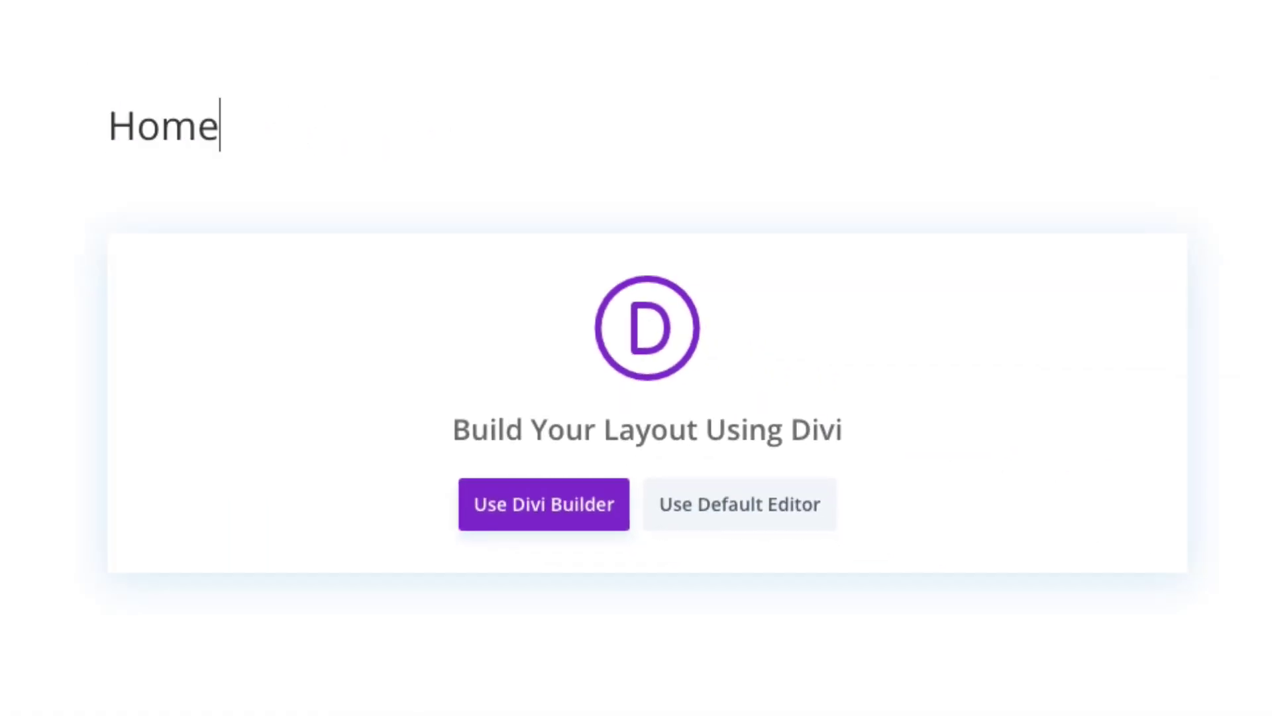
{"action": "left_click", "coordinate": [522, 502]}
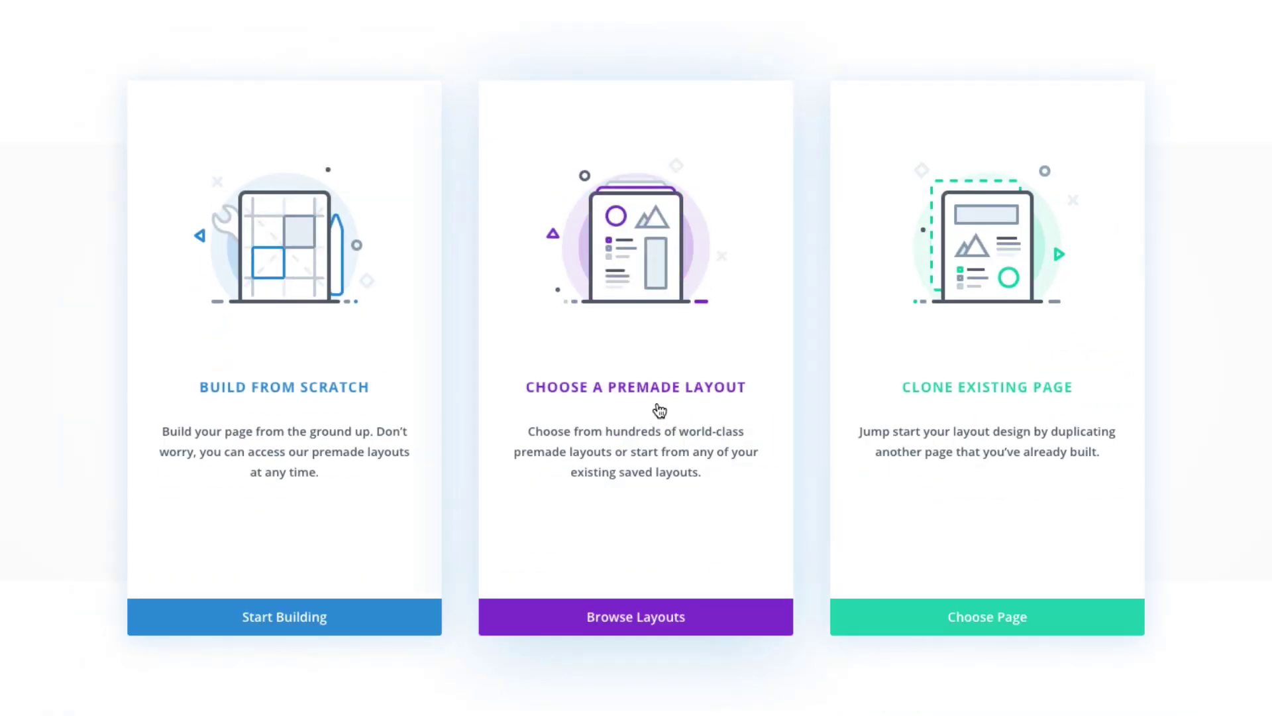
Load the premade Home layout from the Winery layout pack into the page and save it.
{"action": "left_click", "coordinate": [650, 394]}
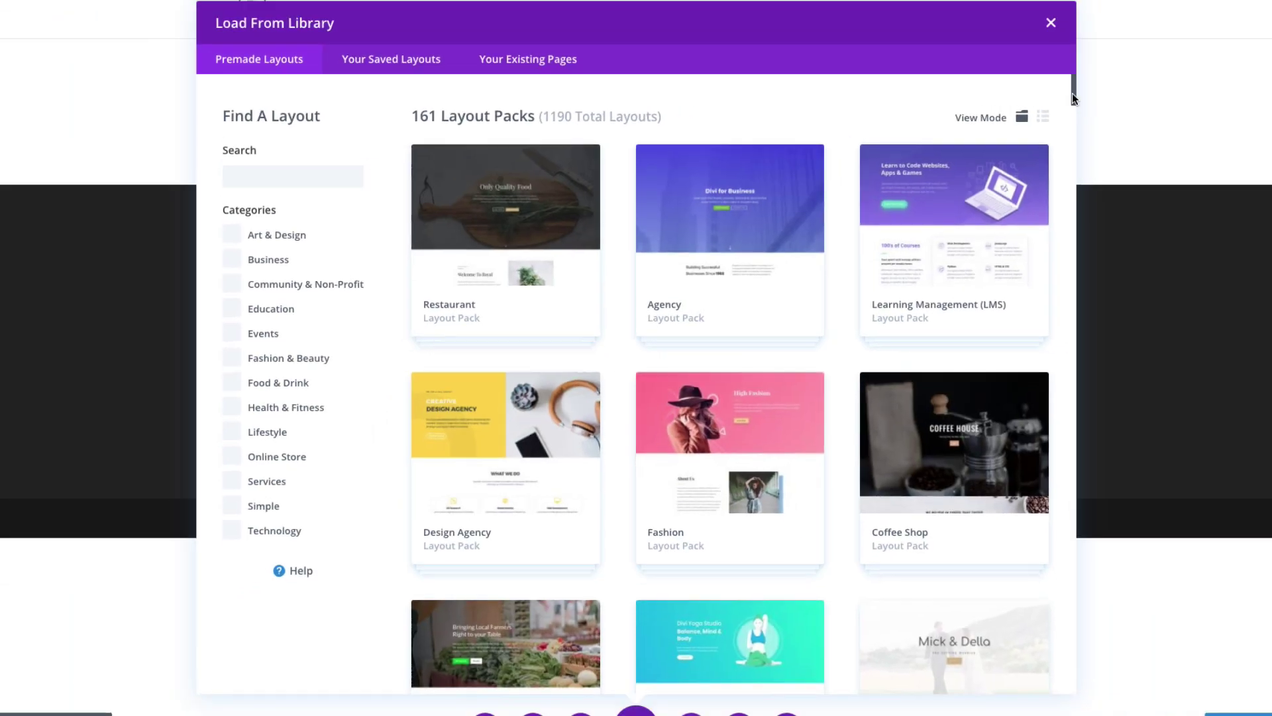
{"action": "left_click_drag", "start_coordinate": [1072, 93], "coordinate": [1074, 679]}
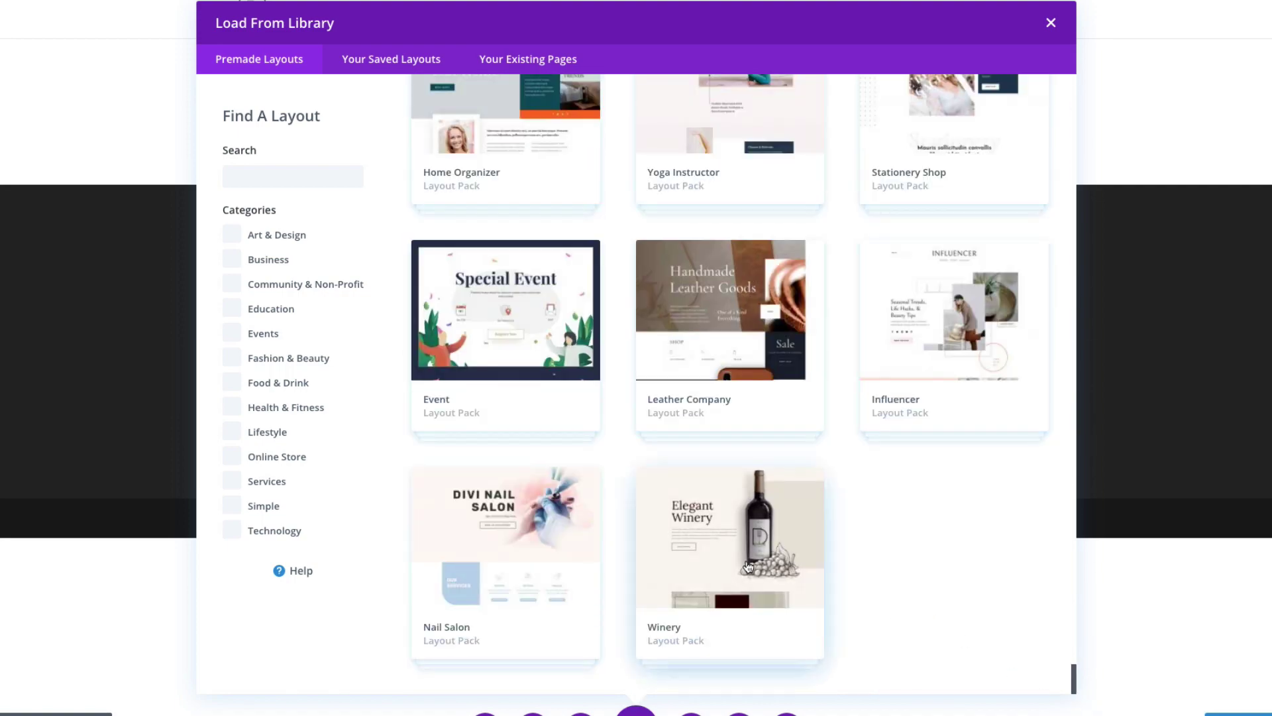
{"action": "left_click", "coordinate": [695, 653]}
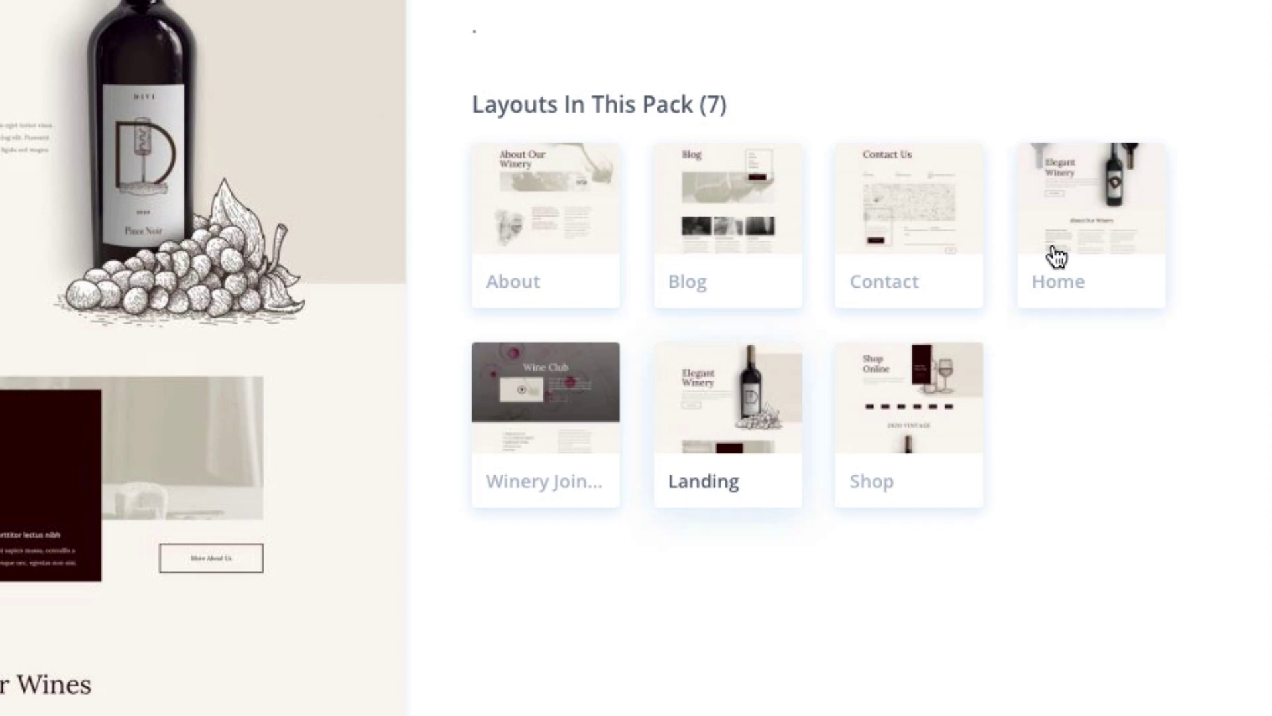
{"action": "left_click", "coordinate": [1130, 225]}
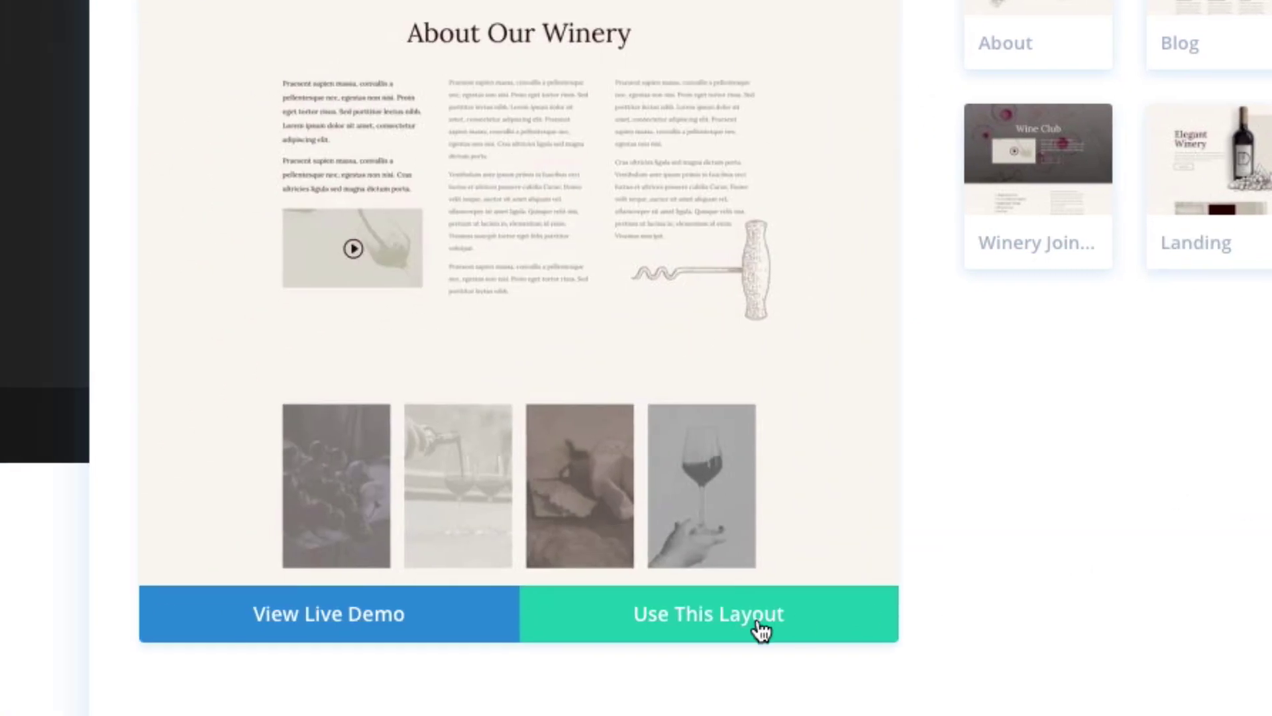
{"action": "left_click", "coordinate": [734, 634]}
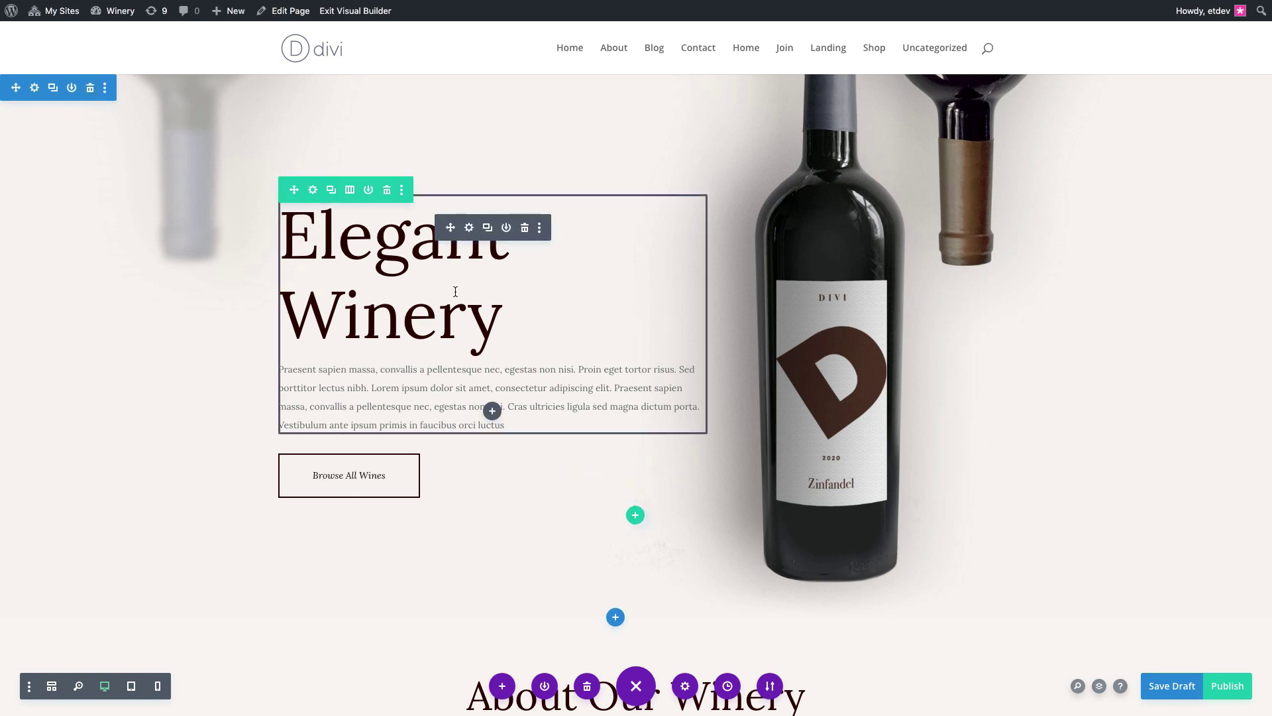
{"action": "key", "text": "super+s"}
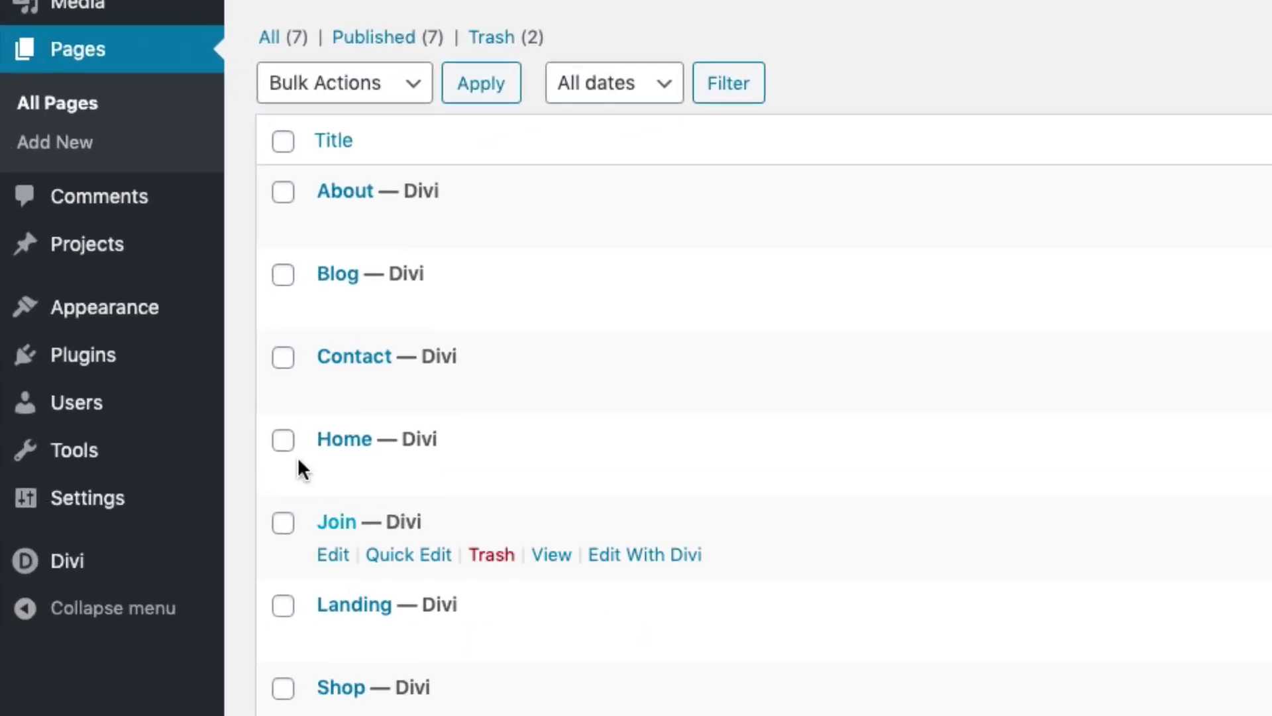
Create a new navigation menu named "main".
{"action": "mouse_move", "coordinate": [156, 312]}
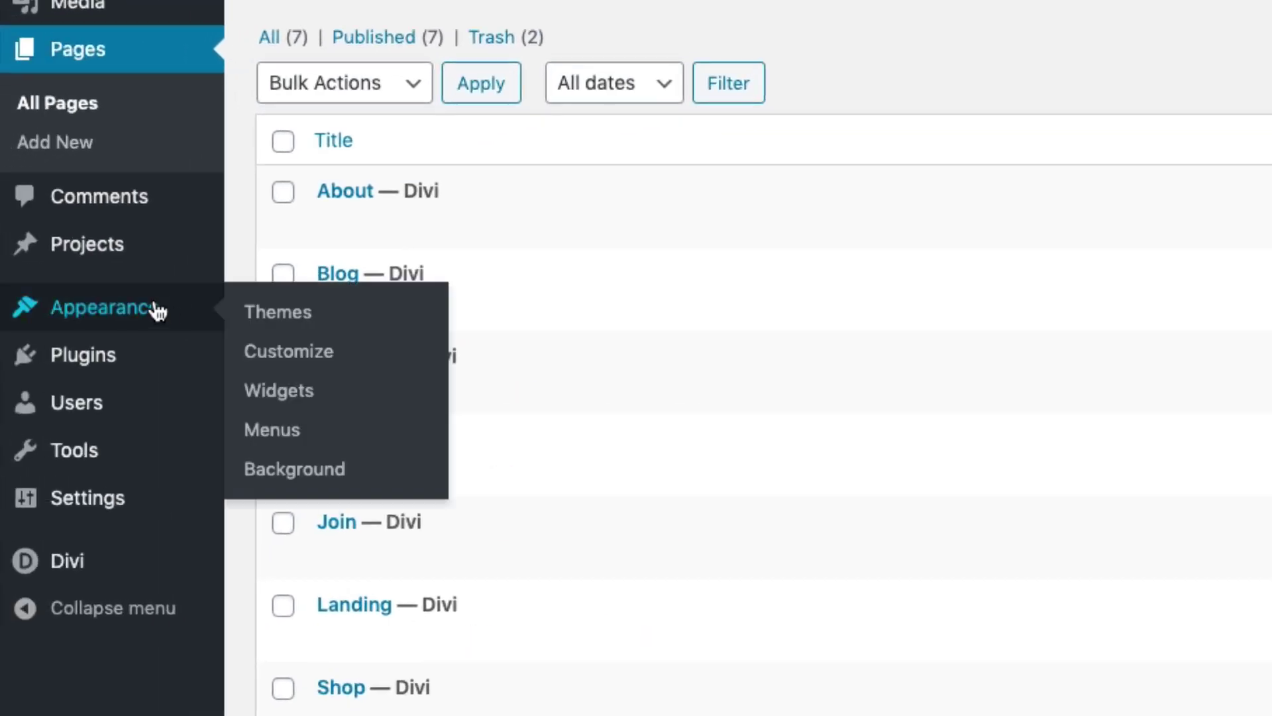
{"action": "left_click", "coordinate": [272, 434]}
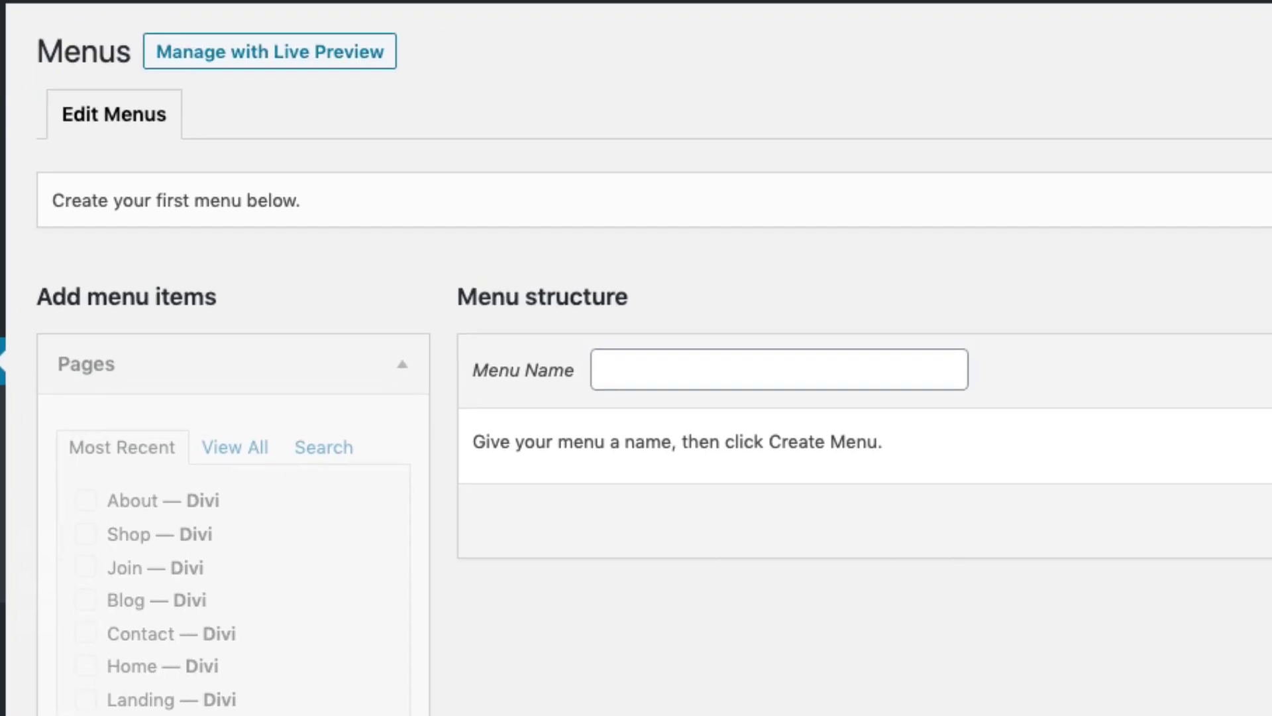
{"action": "left_click", "coordinate": [644, 376]}
{"action": "type", "text": "main"}
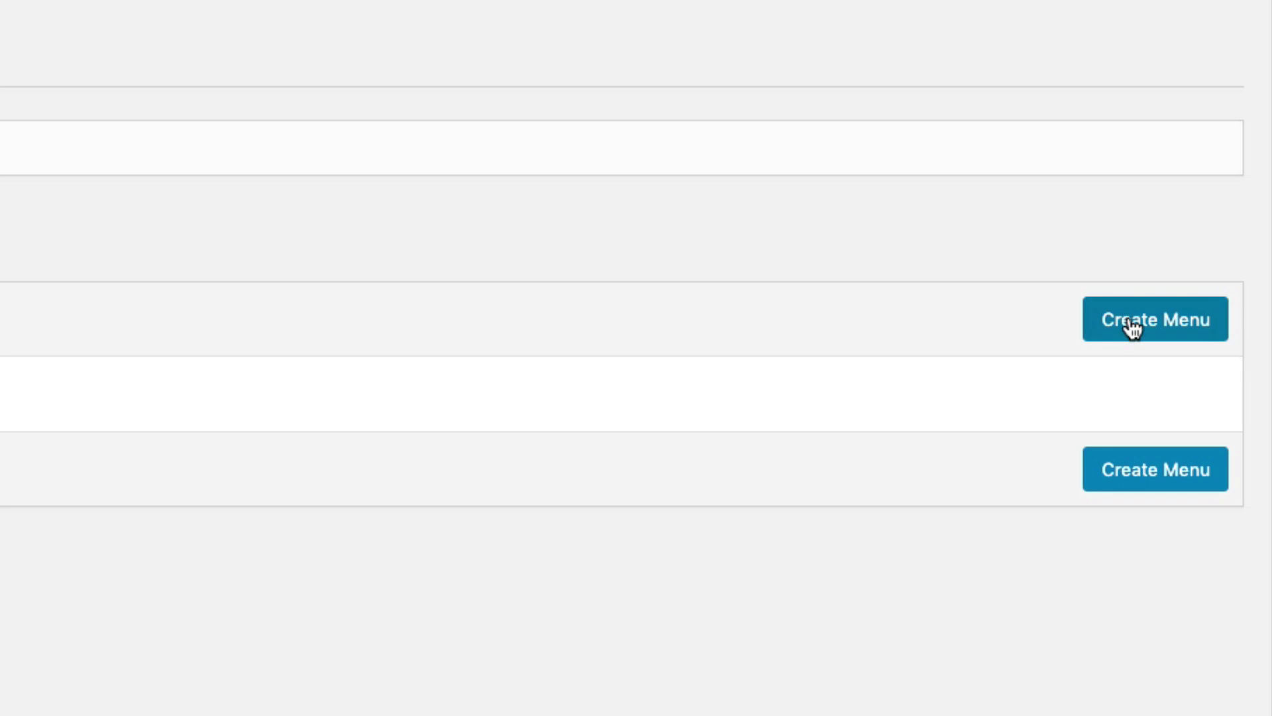
{"action": "left_click", "coordinate": [1130, 326]}
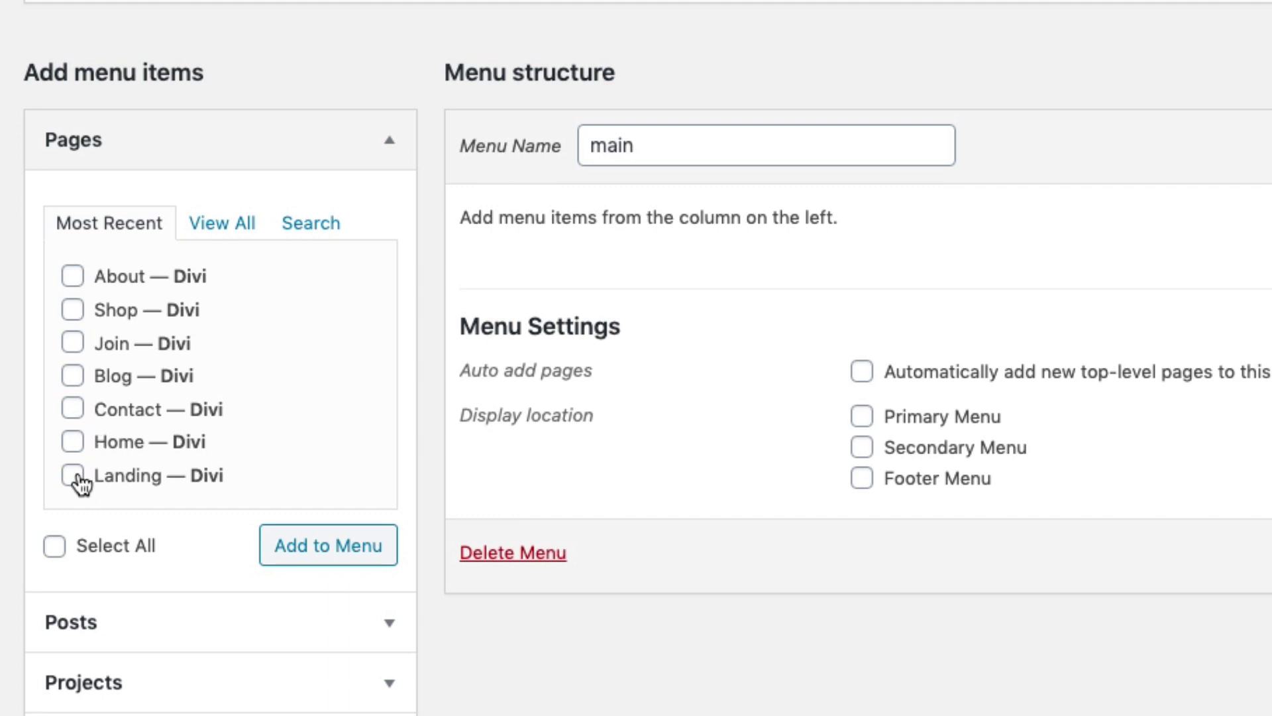
Add all the listed pages to the main menu and move Home to the first position.
{"action": "left_click", "coordinate": [55, 549]}
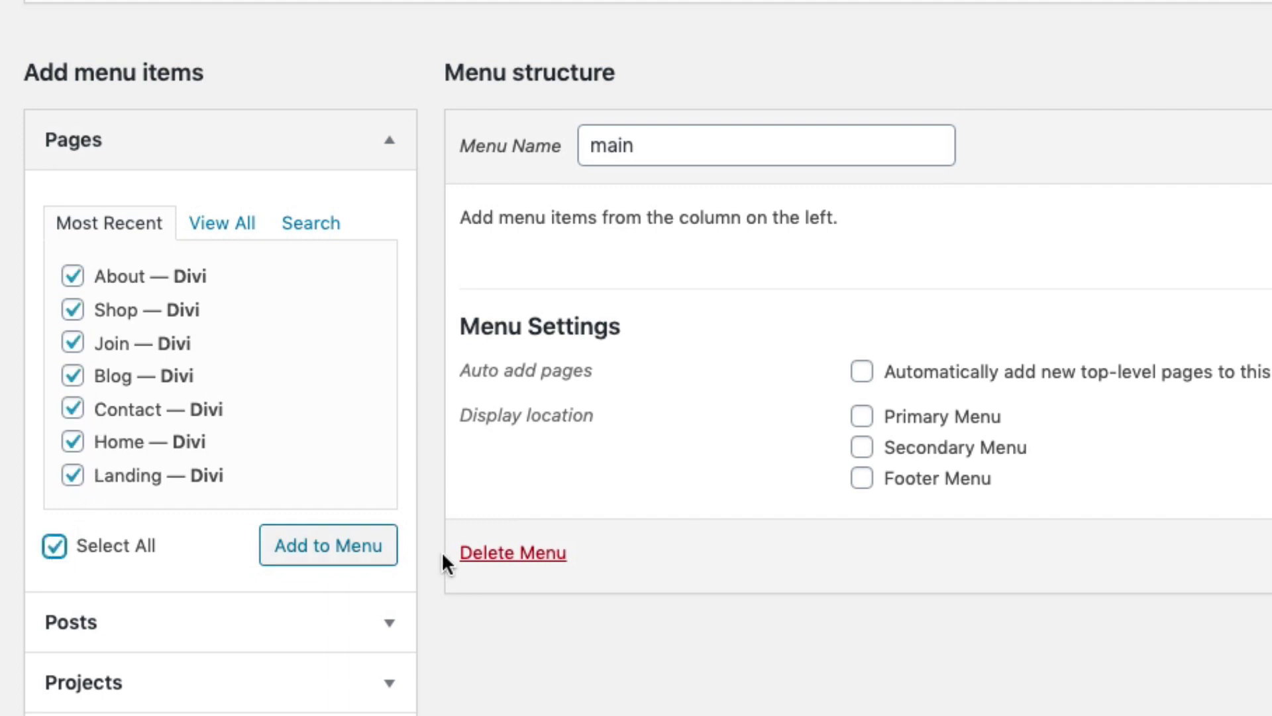
{"action": "left_click", "coordinate": [326, 552]}
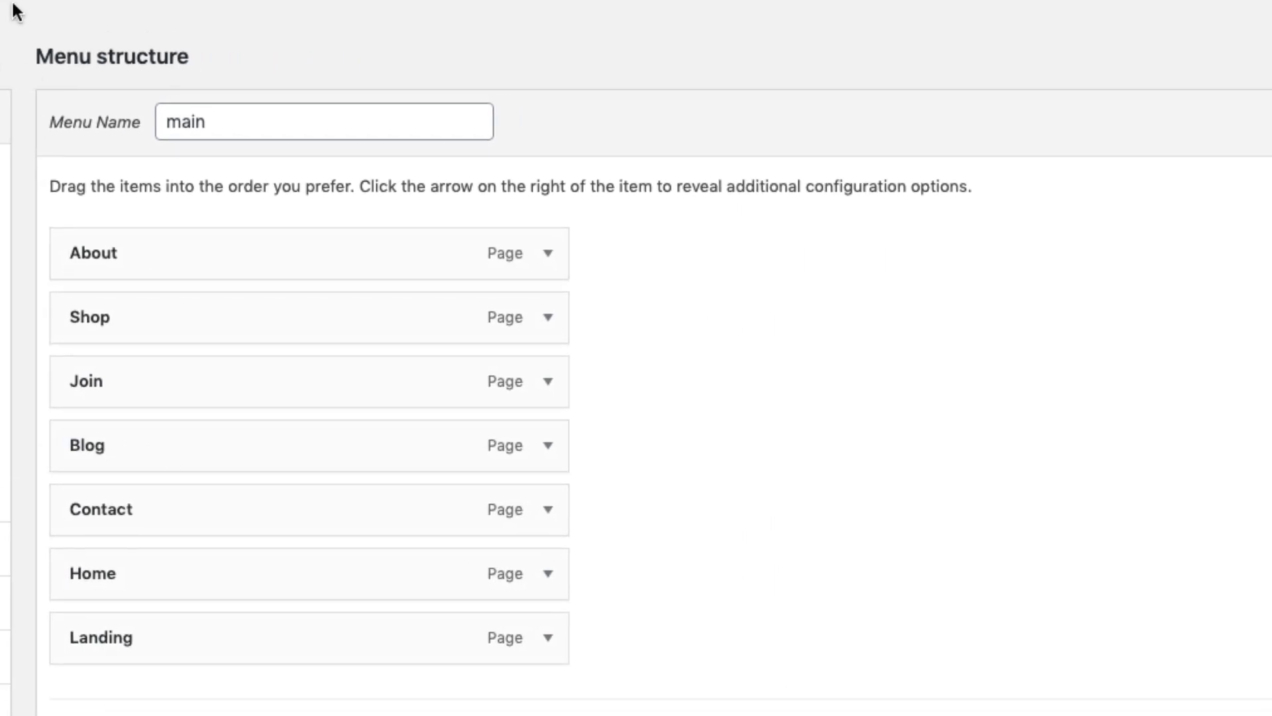
{"action": "left_click_drag", "start_coordinate": [193, 557], "coordinate": [196, 244]}
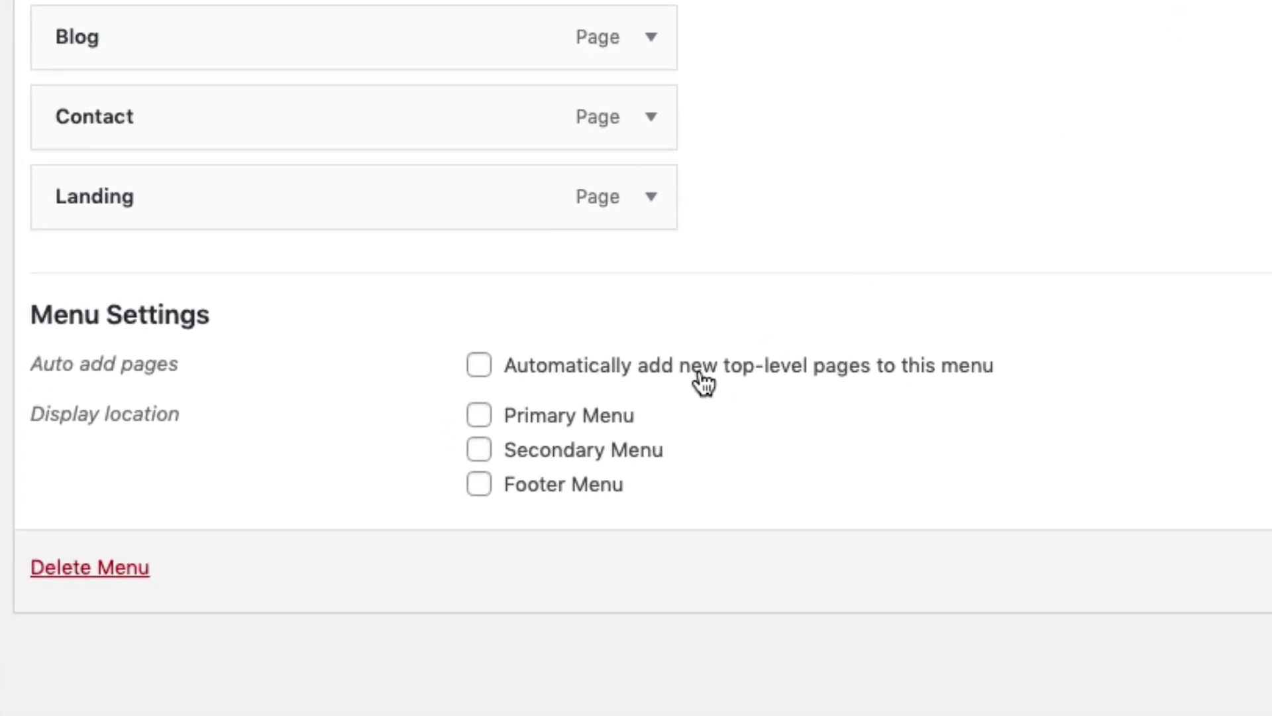
Assign the main menu to the Primary Menu display location and save it.
{"action": "left_click", "coordinate": [479, 415]}
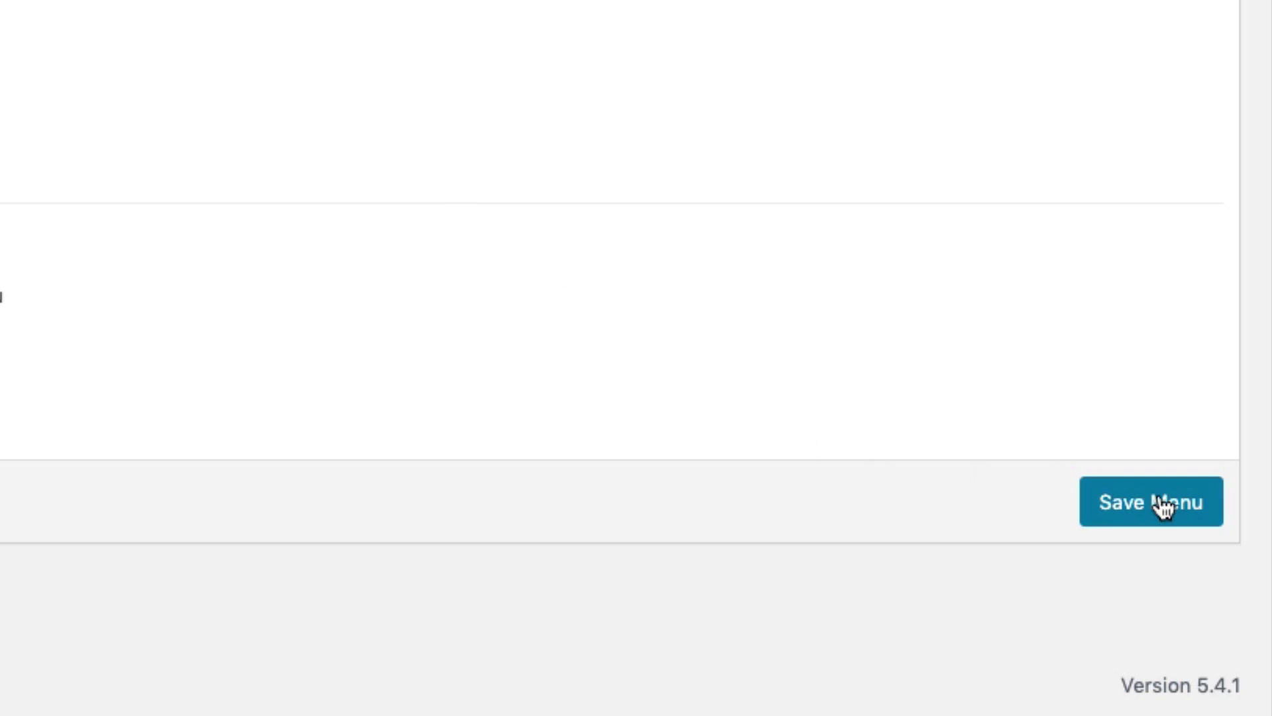
{"action": "left_click", "coordinate": [1162, 507]}
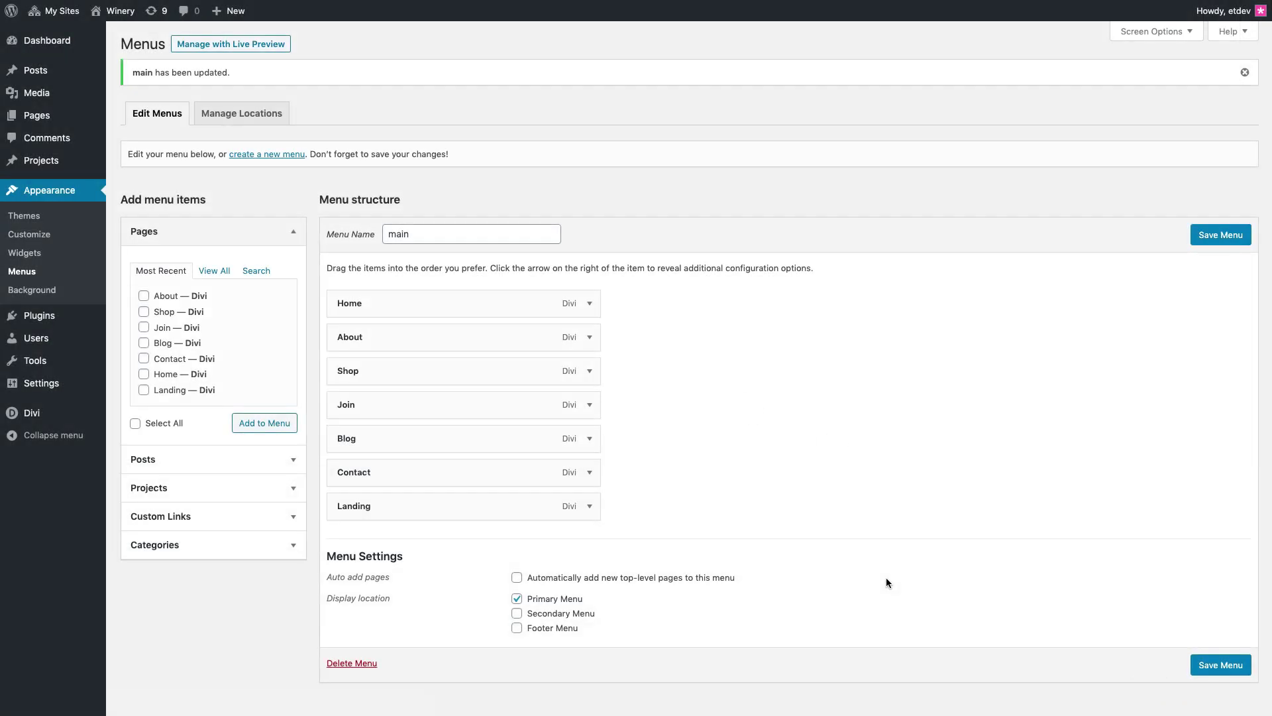
In the reading settings, make the homepage display a static page, choose Home as that page, and save.
{"action": "scroll", "coordinate": [877, 578], "scroll_direction": "down", "scroll_amount": 1}
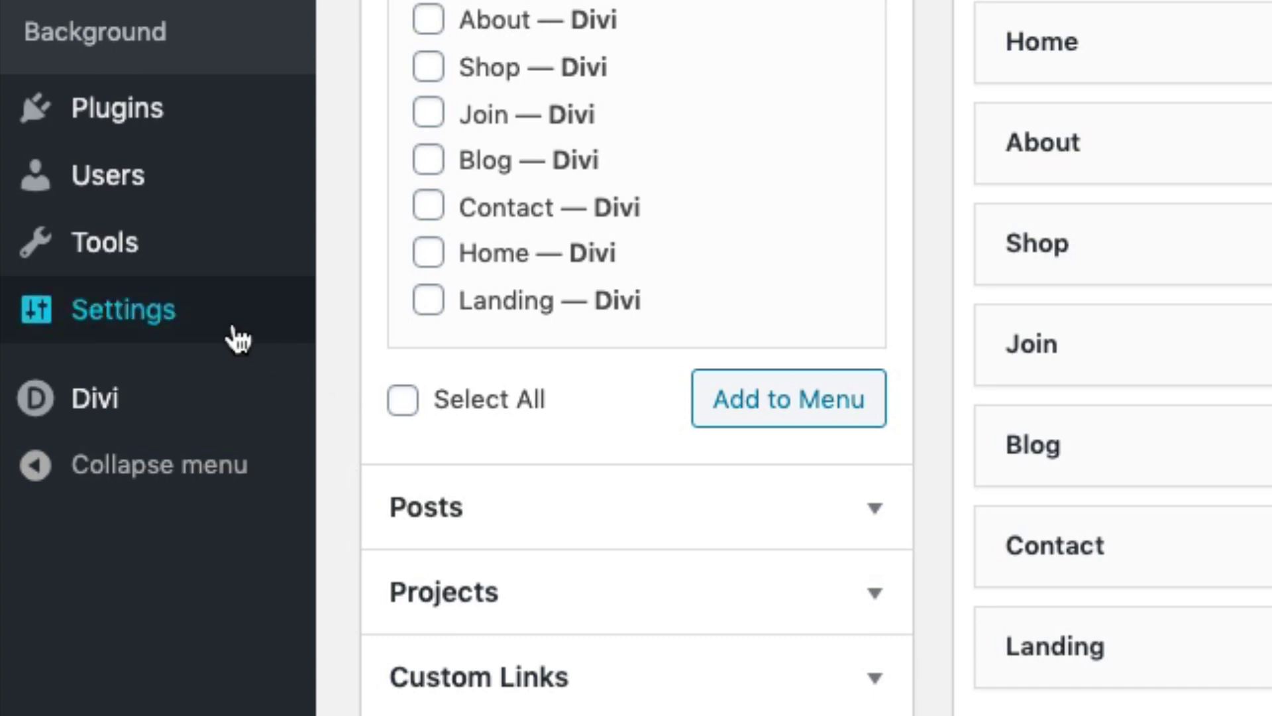
{"action": "mouse_move", "coordinate": [80, 392]}
{"action": "left_click", "coordinate": [400, 432]}
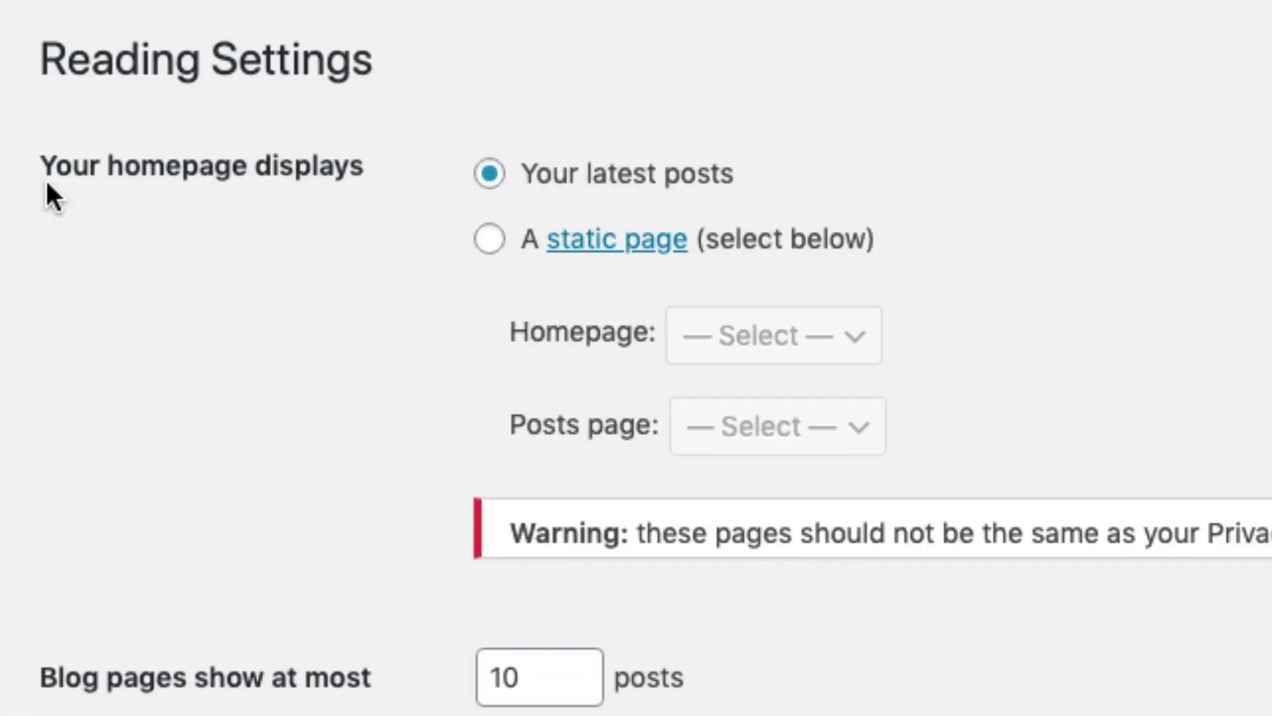
{"action": "left_click", "coordinate": [490, 247]}
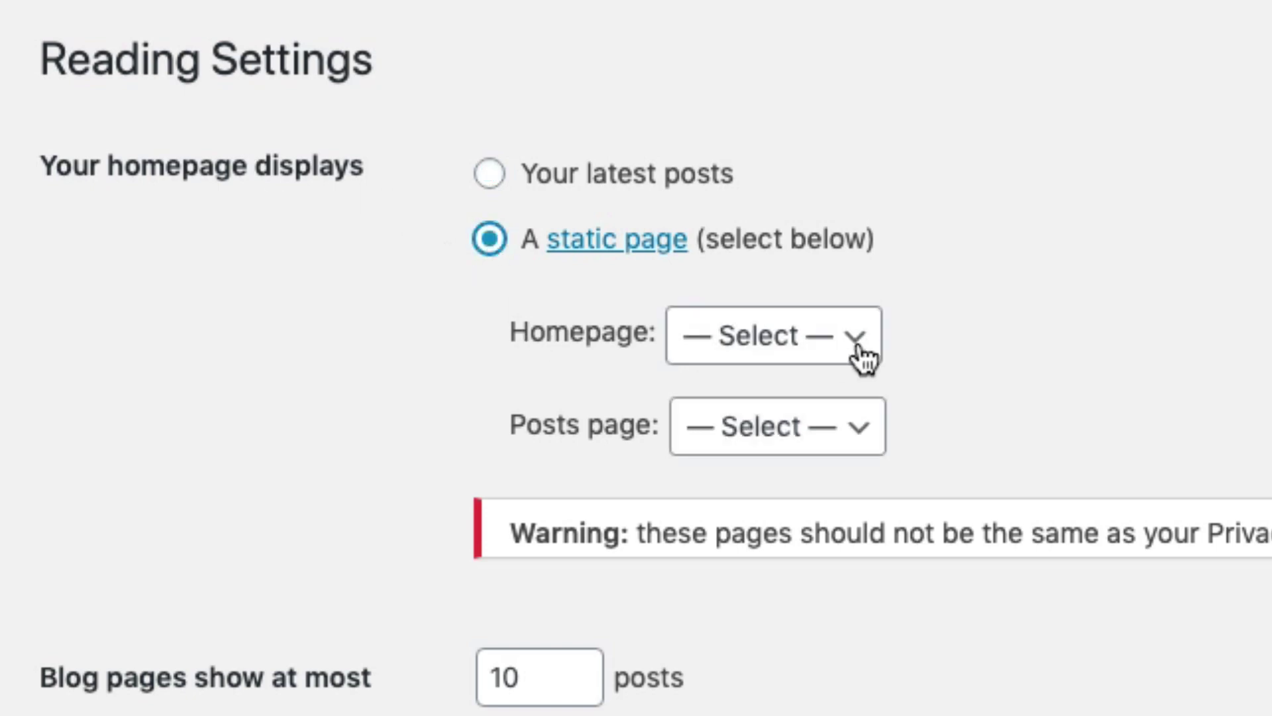
{"action": "left_click", "coordinate": [864, 358]}
{"action": "left_click", "coordinate": [815, 499]}
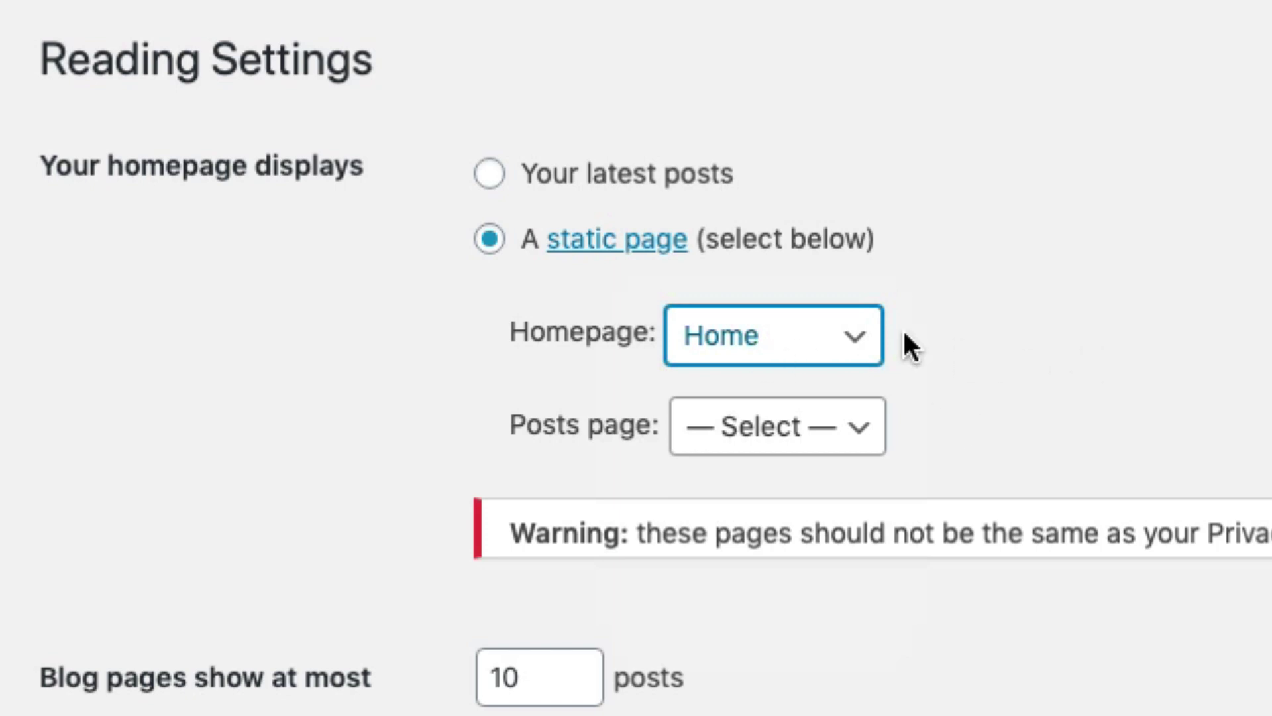
{"action": "scroll", "coordinate": [1219, 445], "scroll_direction": "down", "scroll_amount": 10}
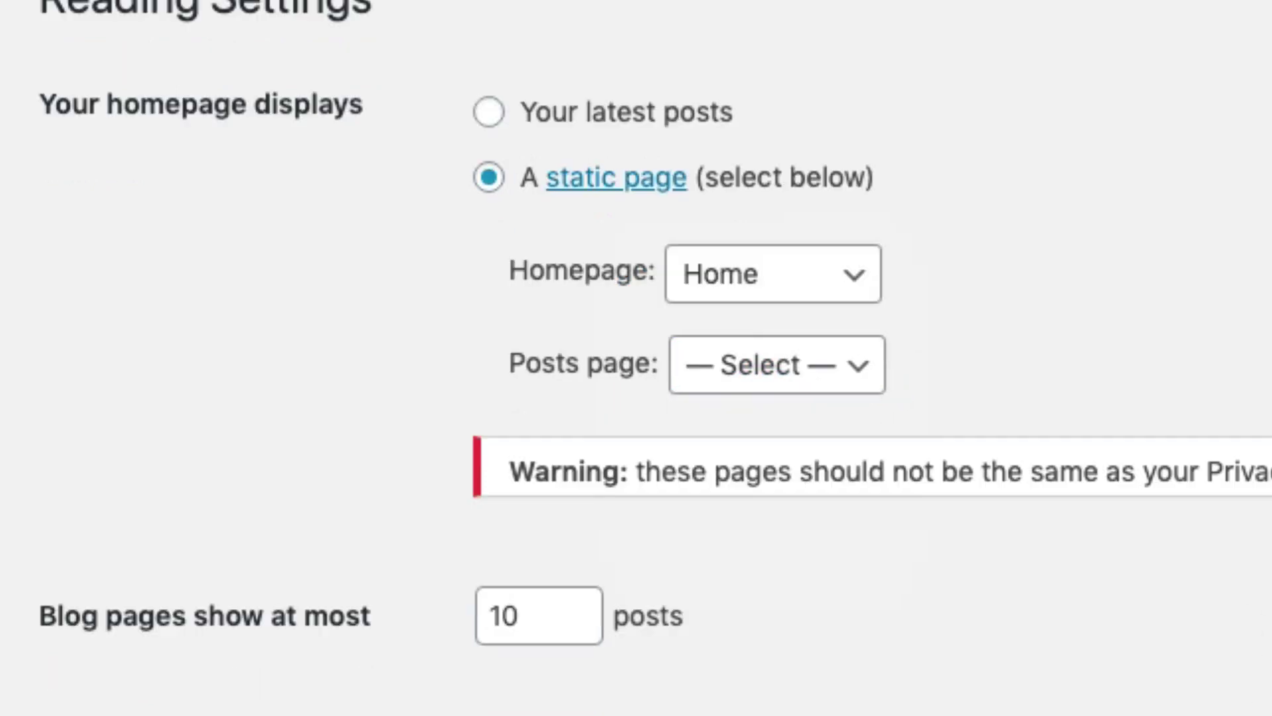
{"action": "left_click", "coordinate": [177, 435]}
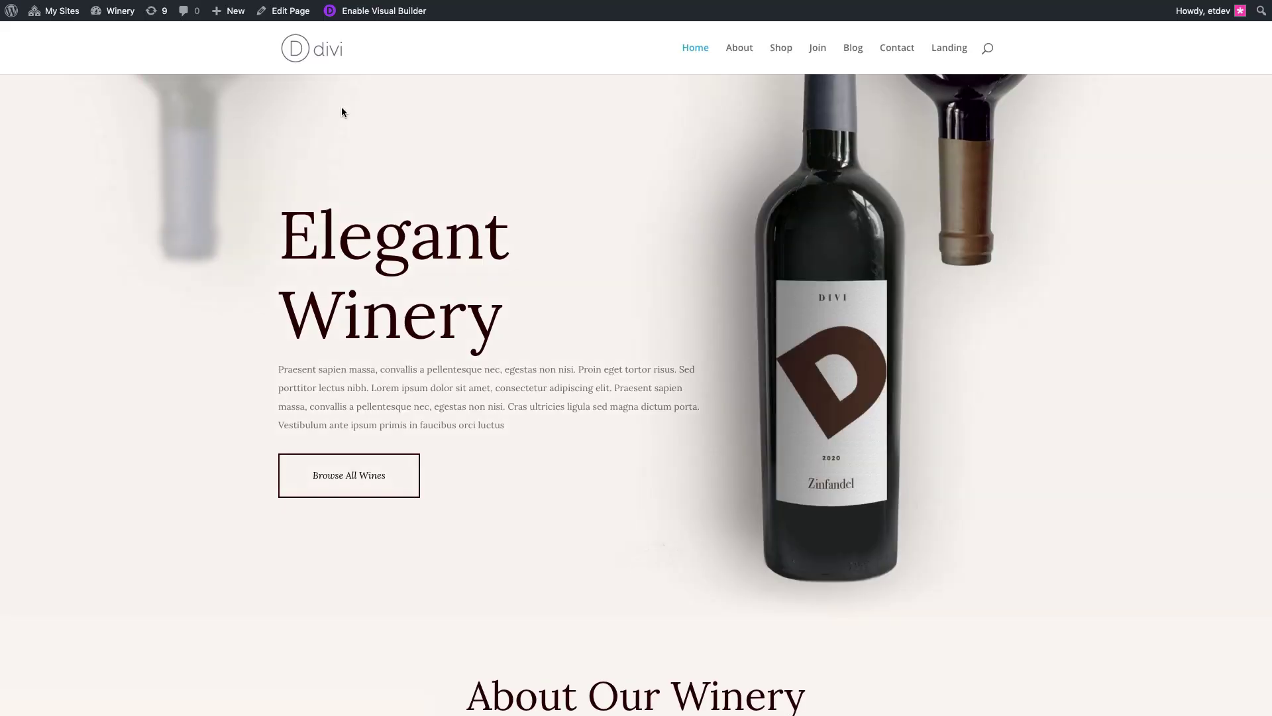
Review the sections of the live home page, from the hero down to the visit and contact area.
{"action": "scroll", "coordinate": [341, 112], "scroll_direction": "down", "scroll_amount": 8}
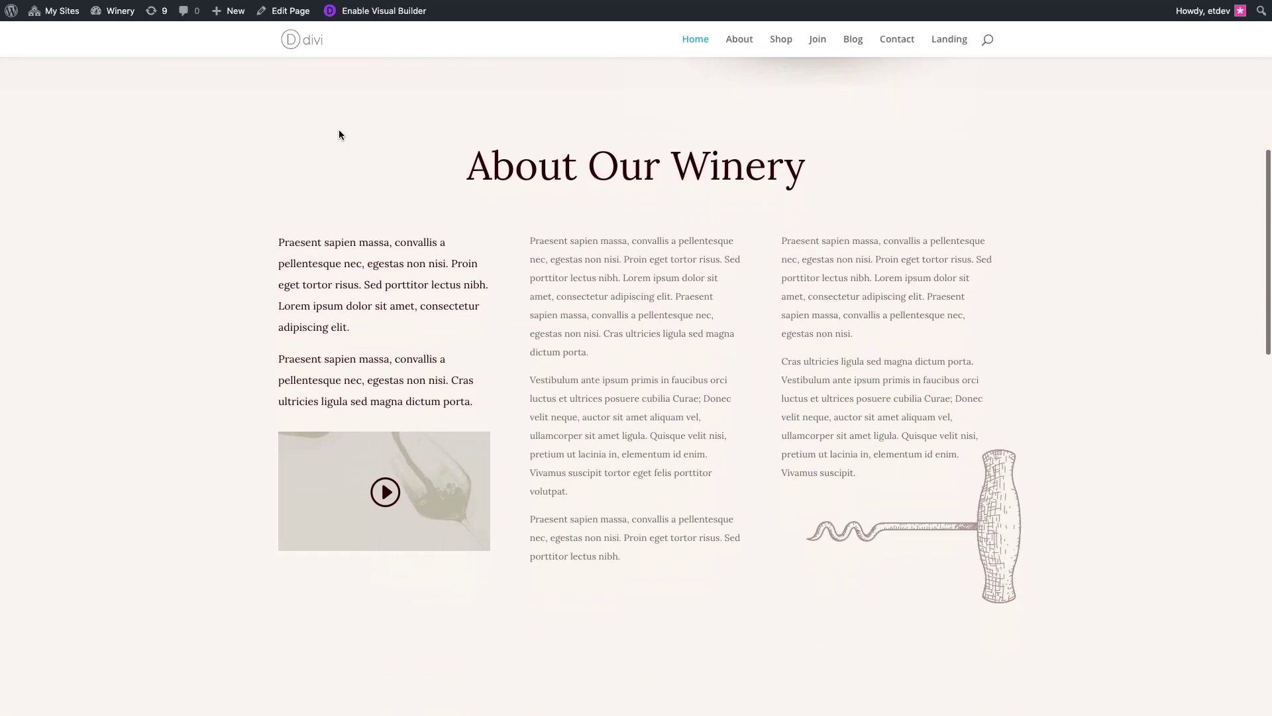
{"action": "scroll", "coordinate": [340, 135], "scroll_direction": "down", "scroll_amount": 10}
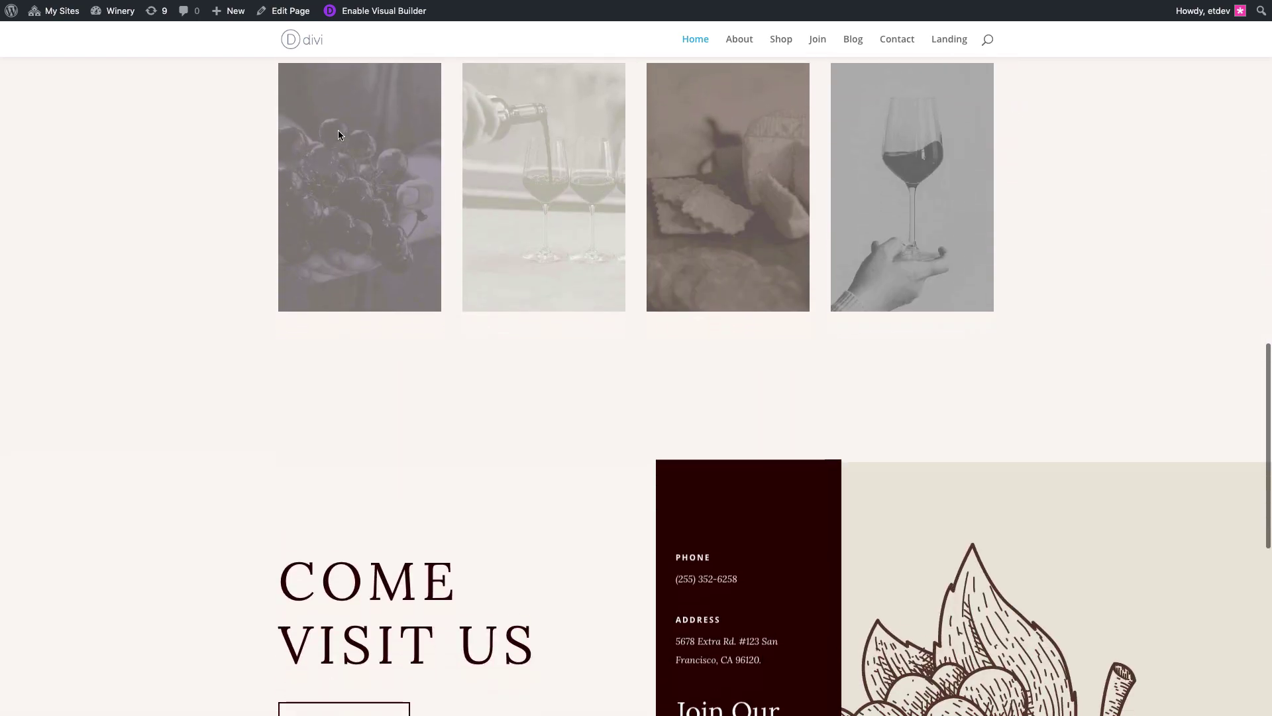